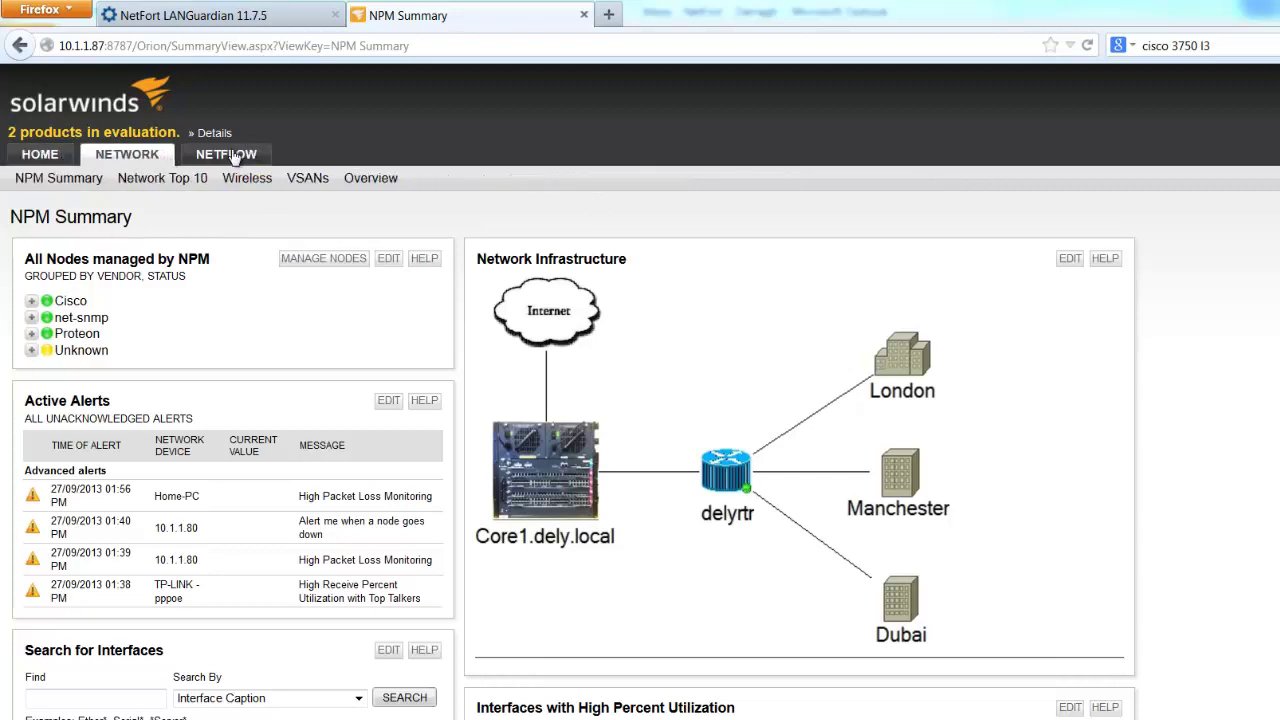
Step: Check the NetFort LANGuardian bandwidth dashboard, then return to the Orion NPM Summary page
mouse_move(235, 155)
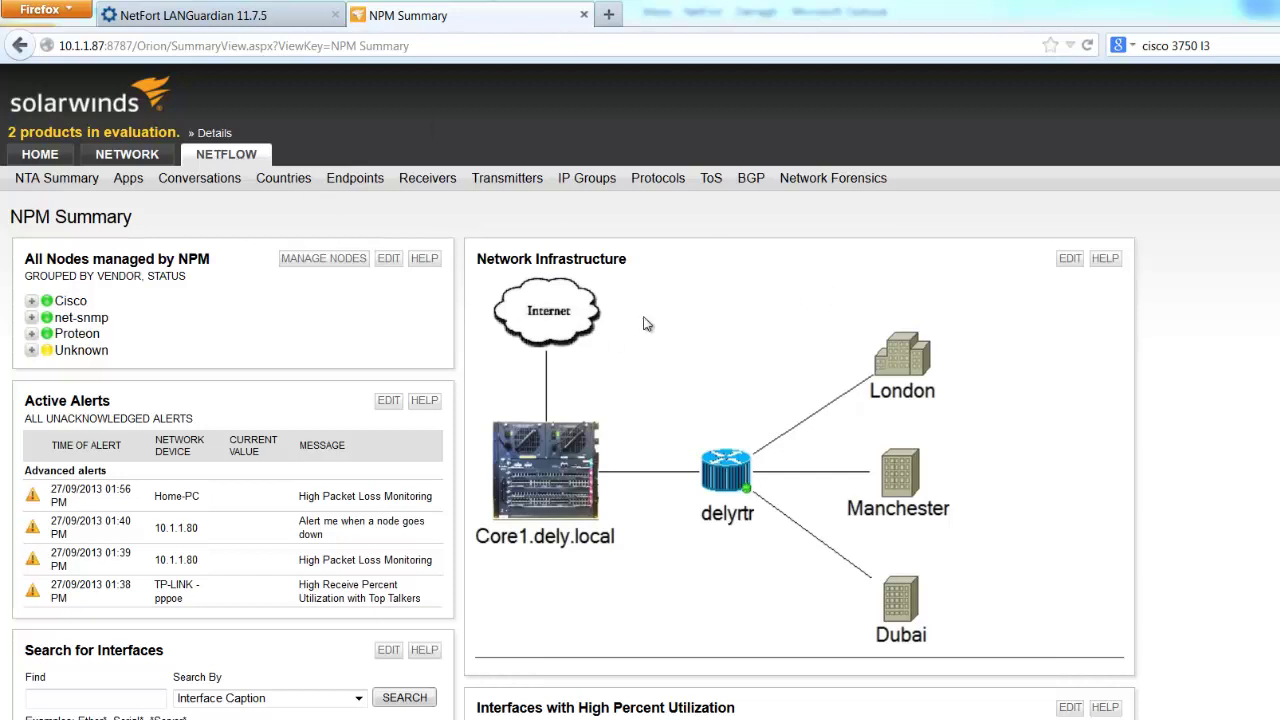
mouse_move(559, 478)
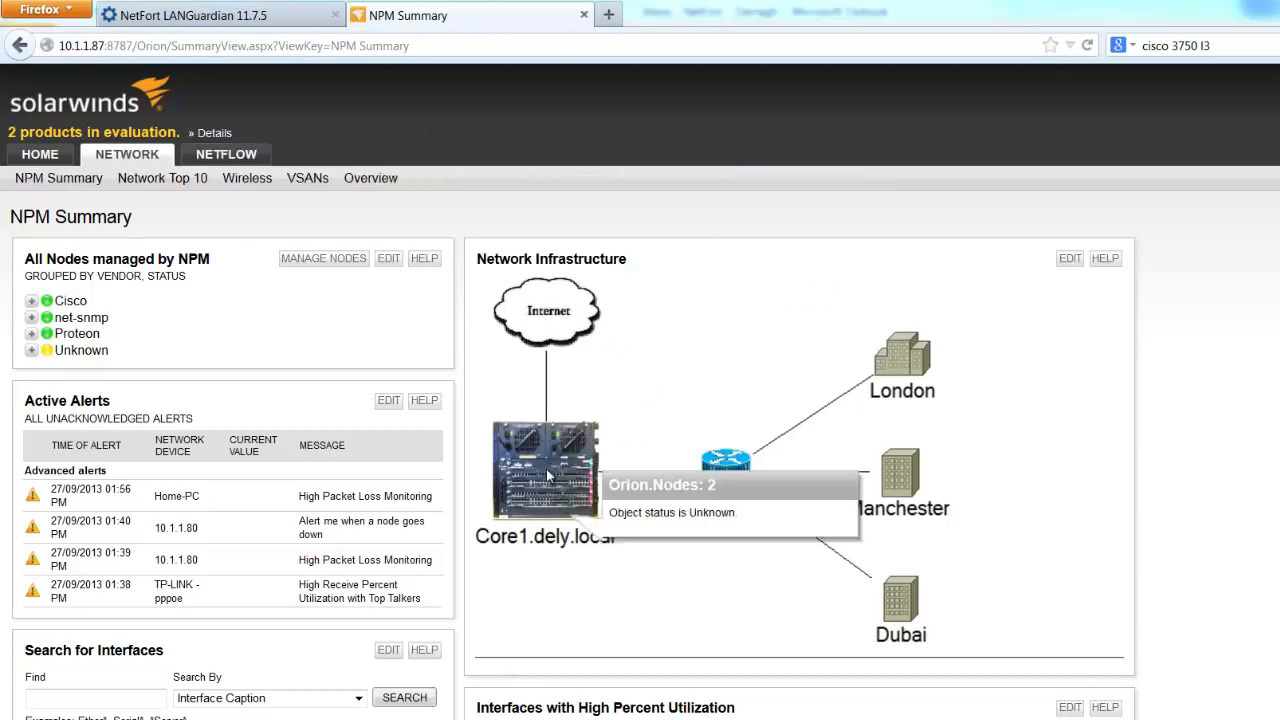
left_click(275, 16)
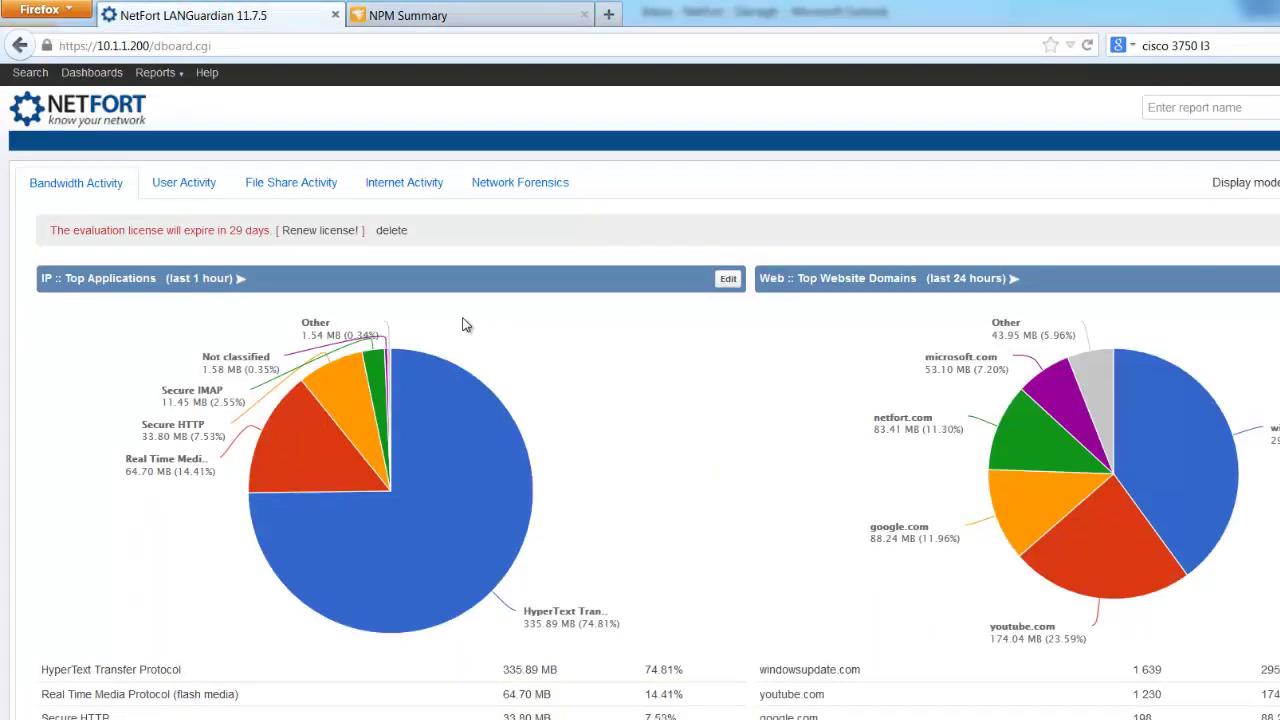
scroll(480, 318, "down", 3)
scroll(1160, 410, "up", 3)
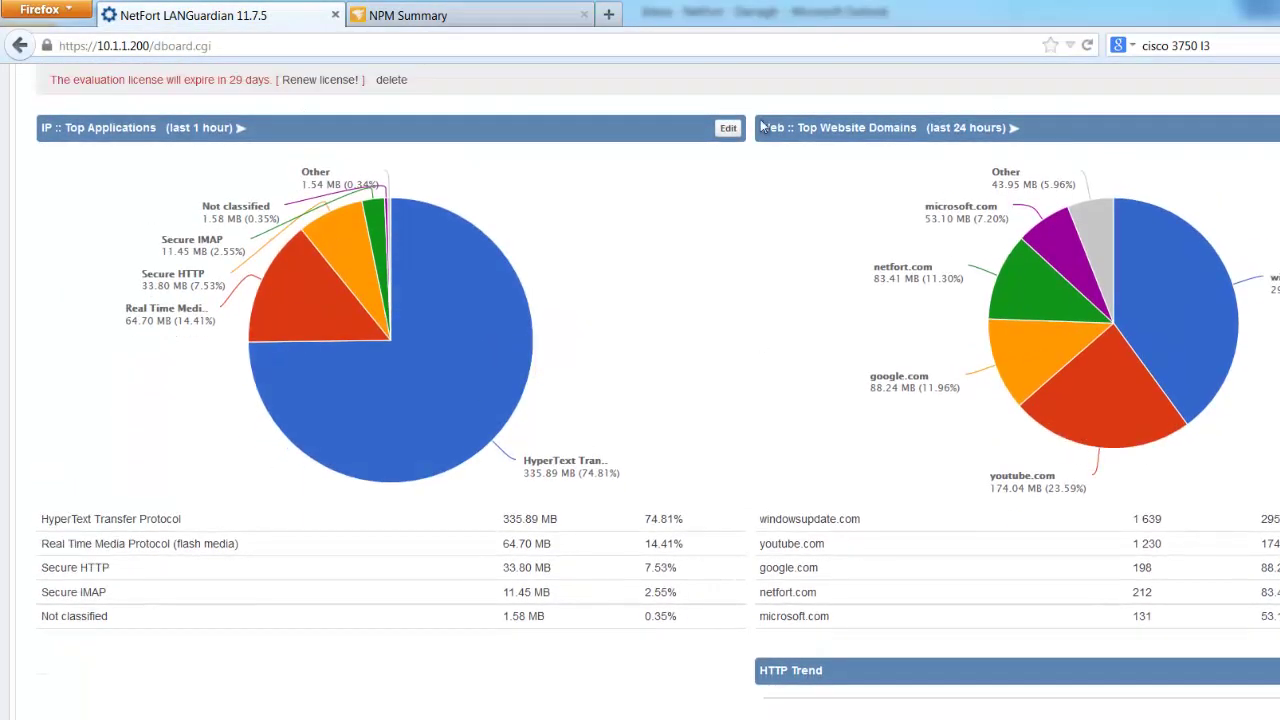
left_click(461, 10)
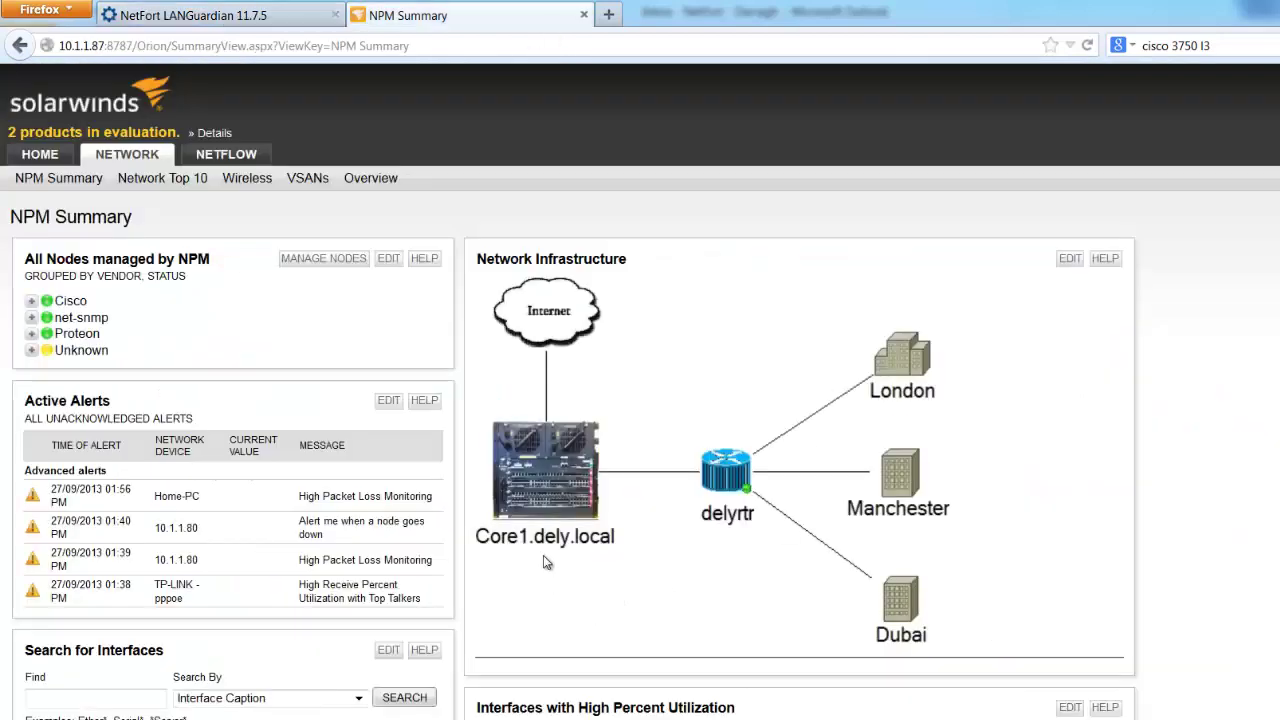
Step: Select the Internet cloud on the Network Infrastructure map to load its activity view
mouse_move(545, 493)
mouse_move(549, 466)
mouse_move(535, 348)
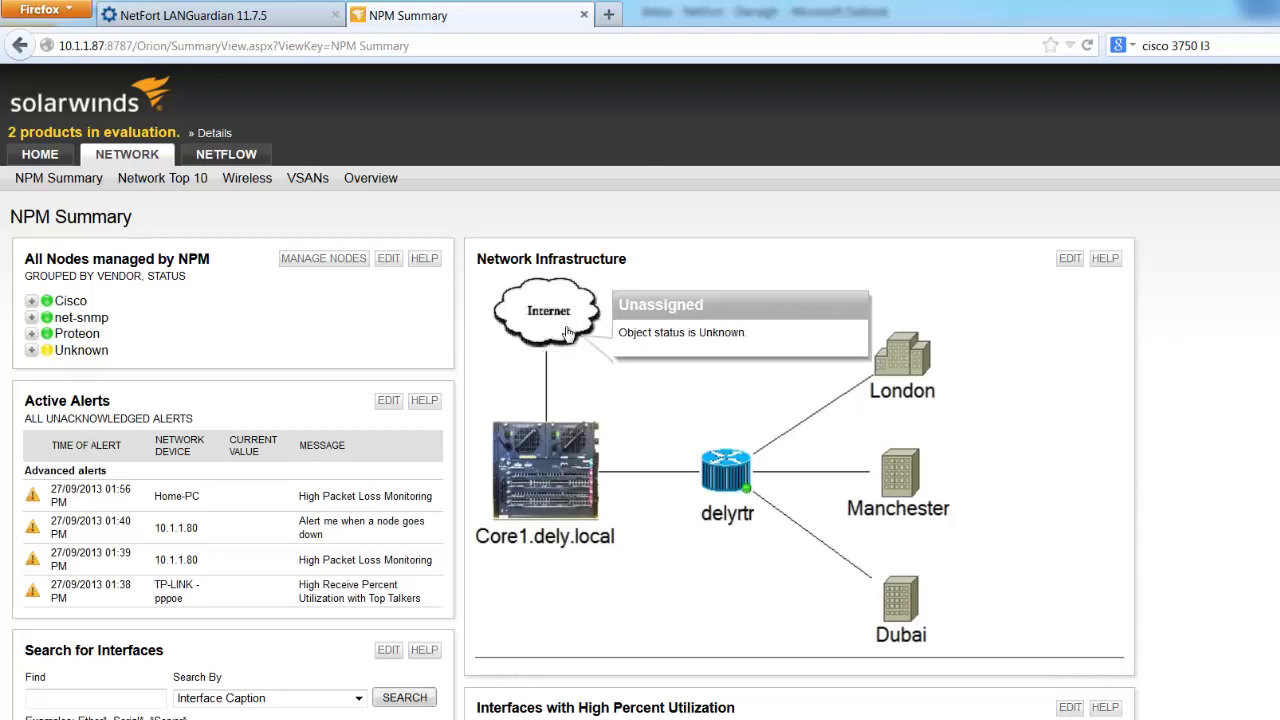
left_click(530, 315)
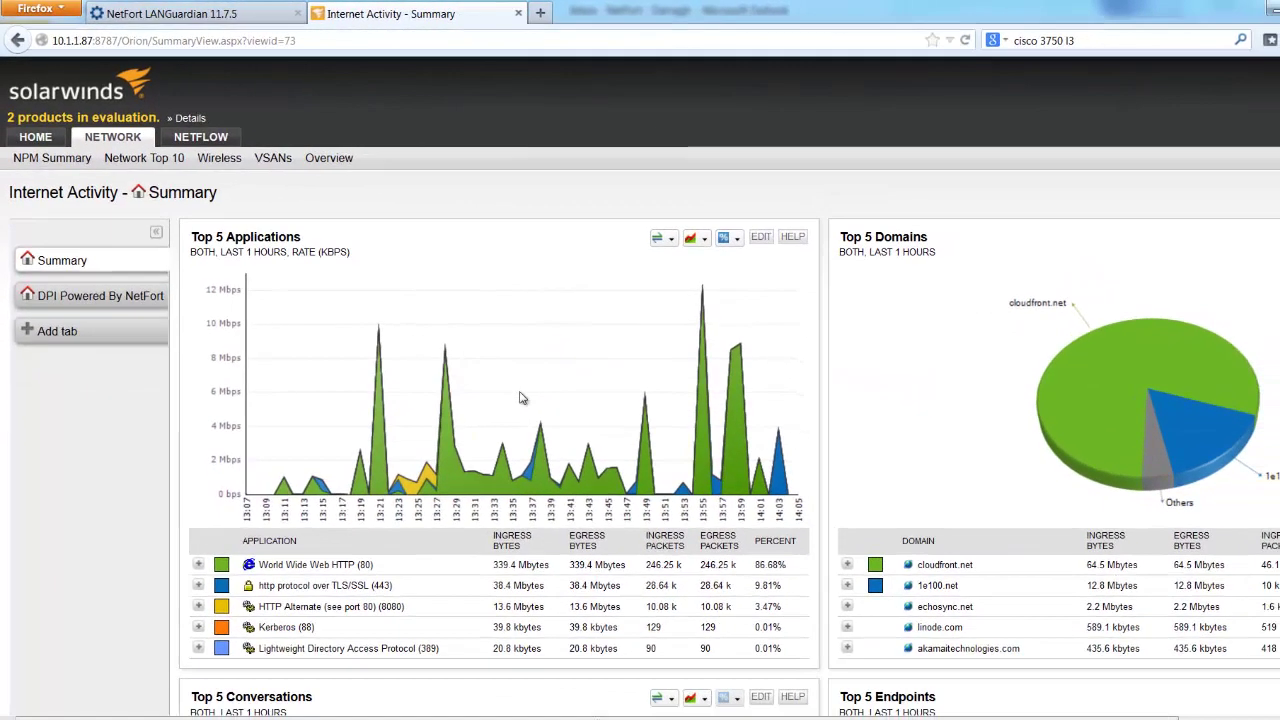
Step: Scroll through the summary panels and highlight the akamaitechnologies.com and cloudfront.net domains in Top 5 Domains
scroll(523, 395, "down", 5)
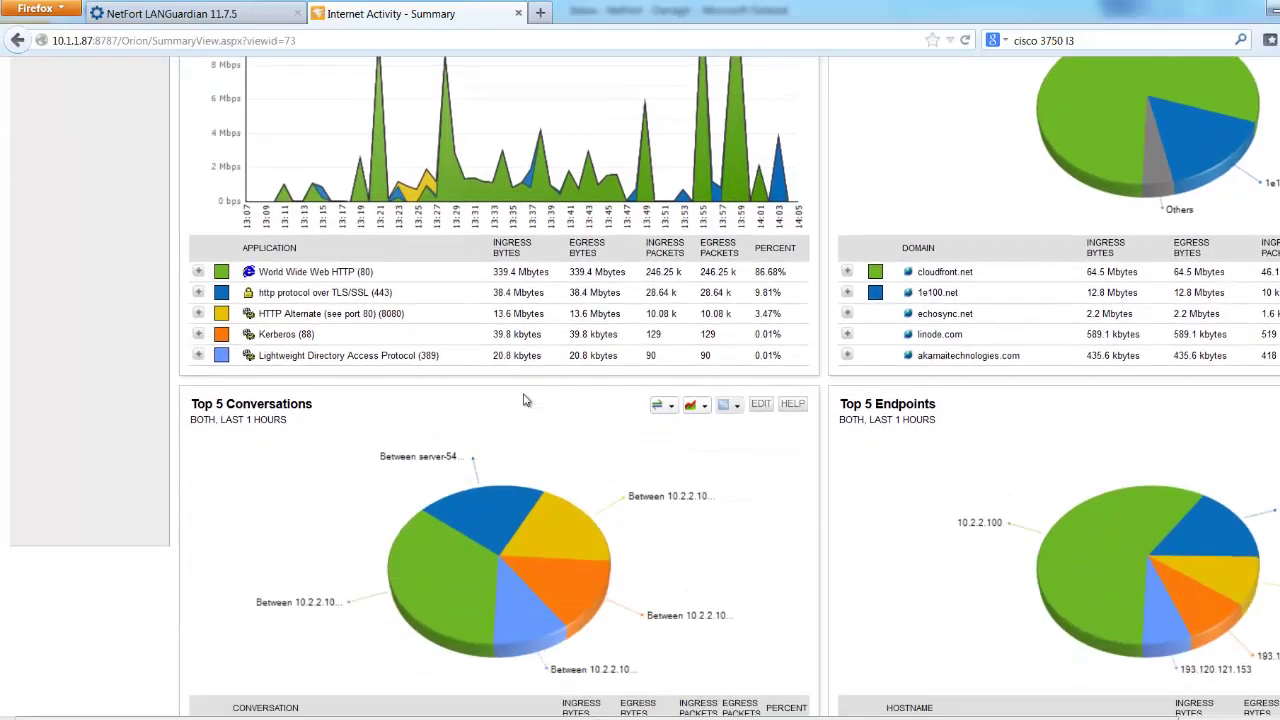
scroll(523, 400, "down", 2)
scroll(523, 401, "up", 8)
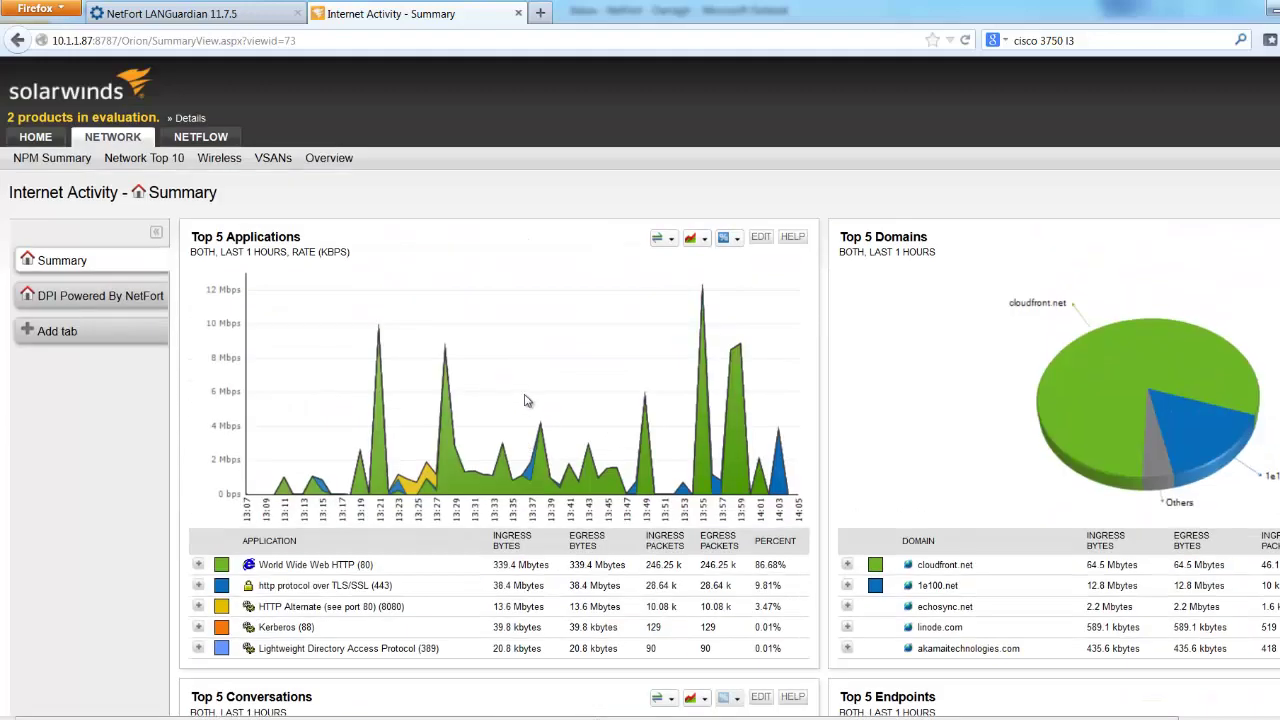
scroll(575, 384, "down", 2)
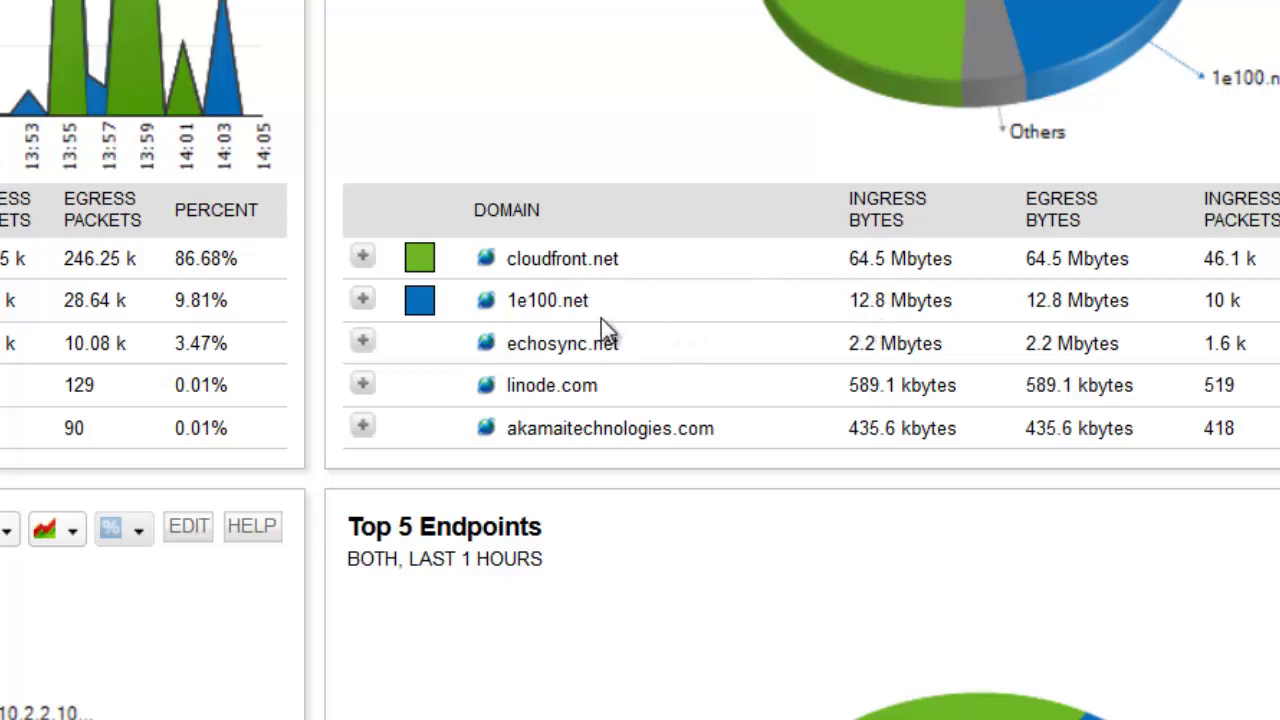
left_click_drag(748, 441, 493, 432)
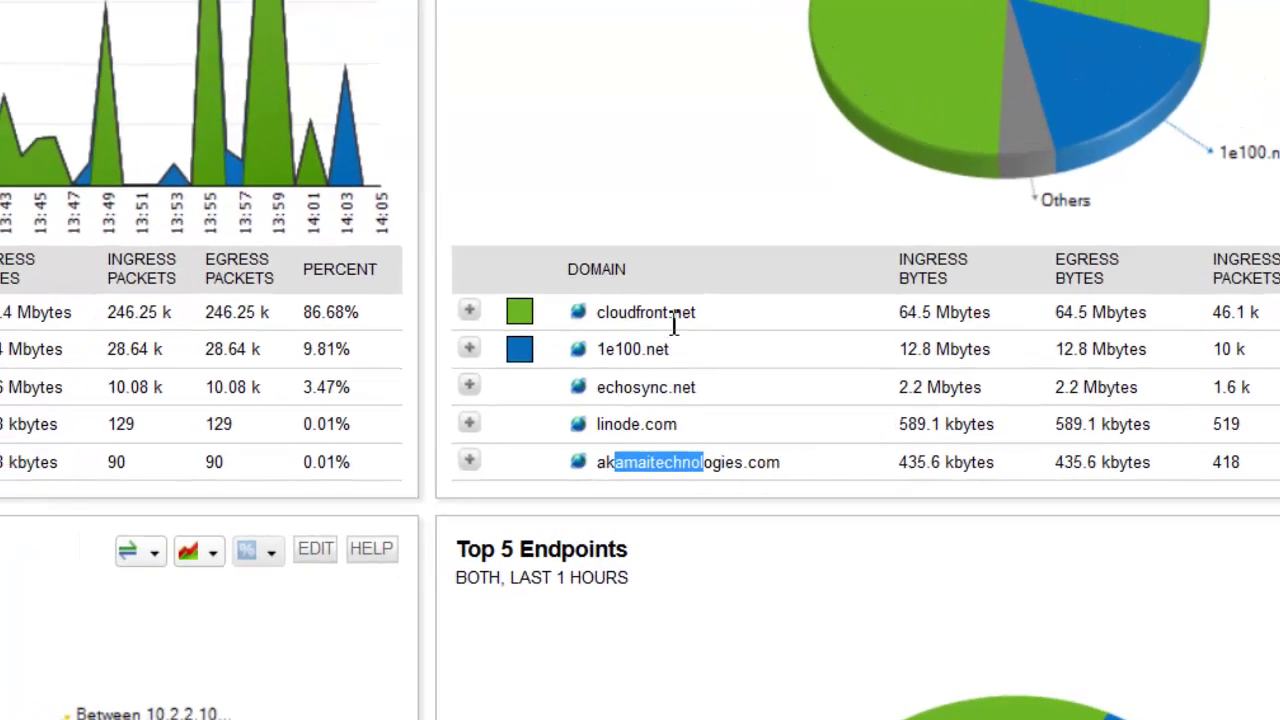
left_click_drag(619, 258, 518, 258)
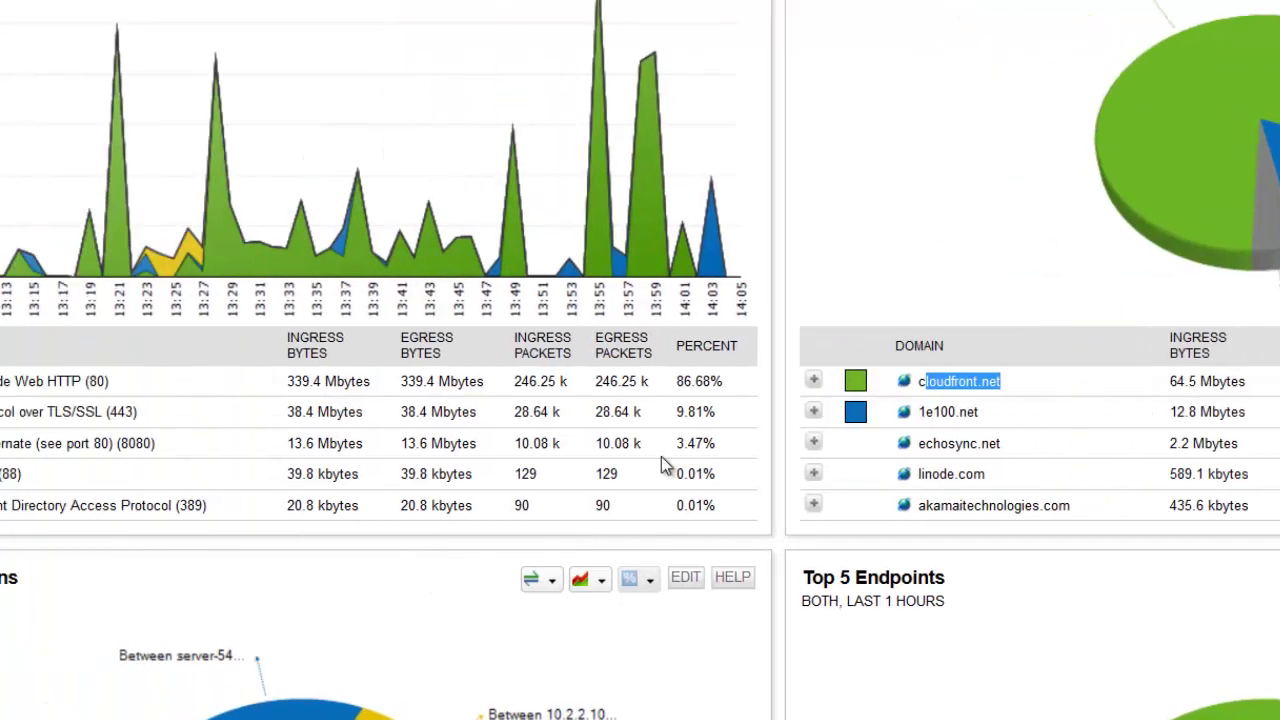
Step: Scroll down to Top 5 Conversations and back up to the top of the Summary page
scroll(661, 466, "down", 5)
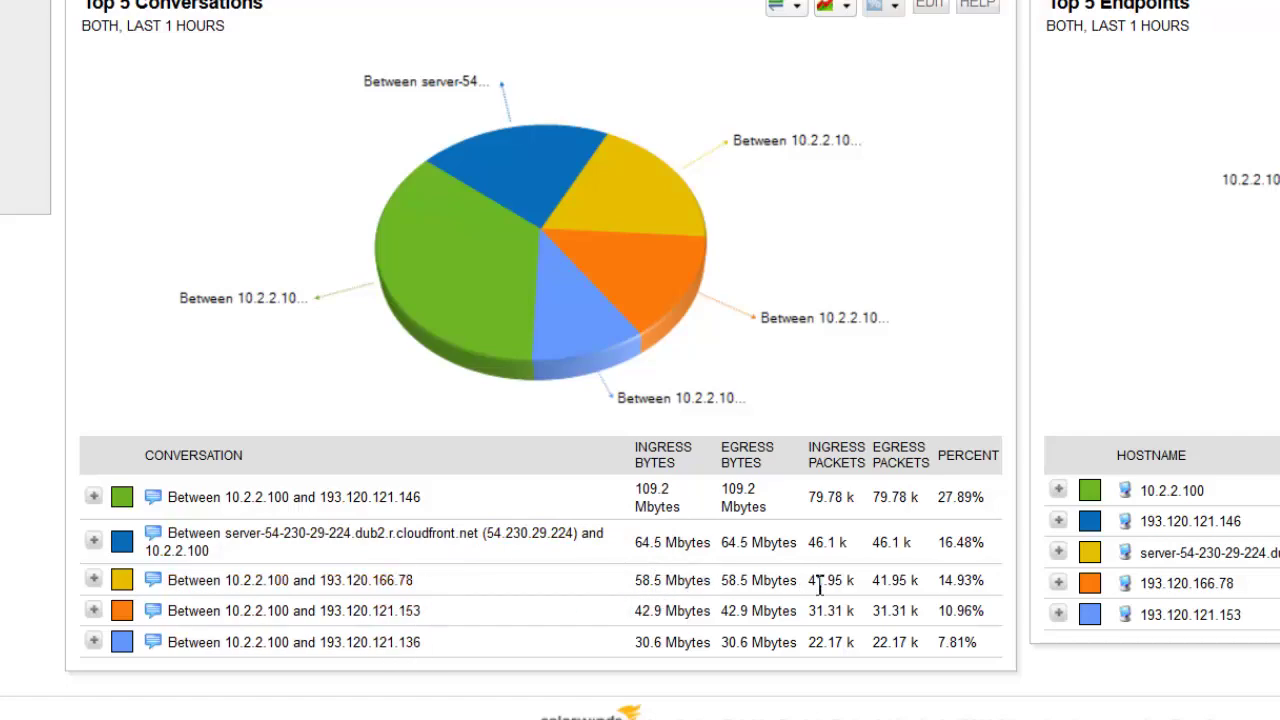
scroll(818, 592, "up", 1)
scroll(818, 592, "up", 7)
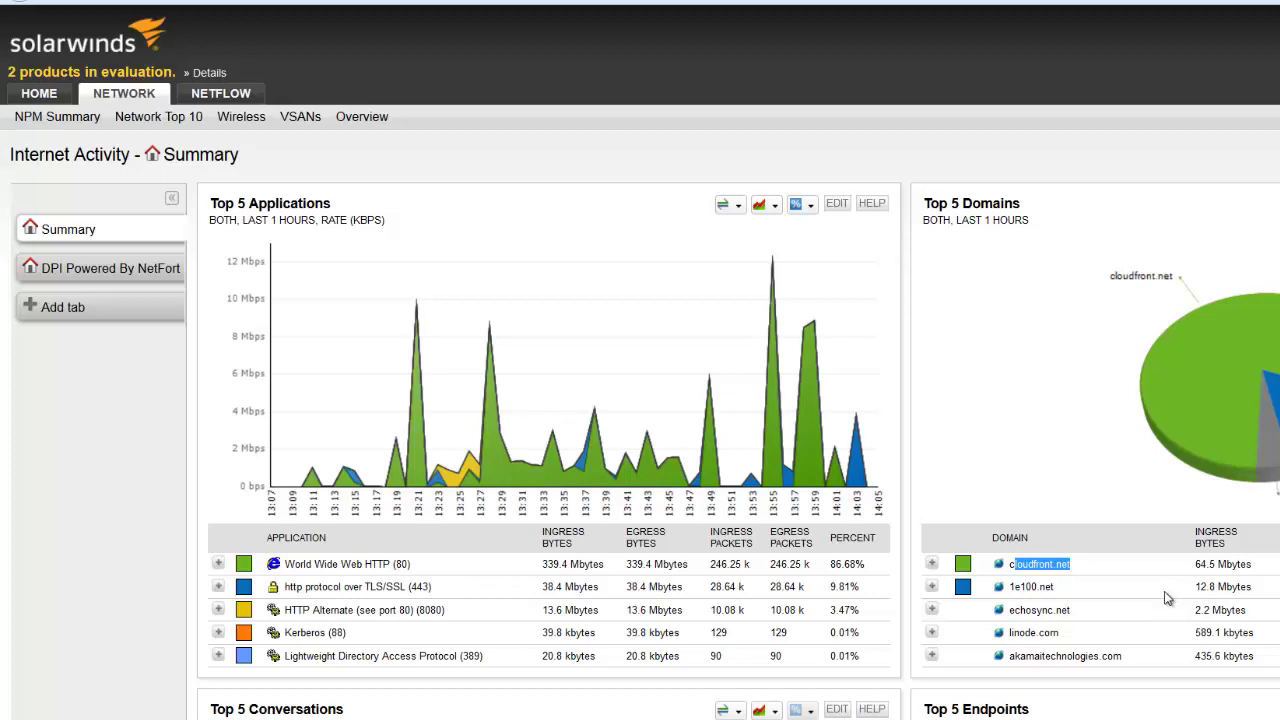
Step: Show the DPI Powered By NetFort panels and highlight windowsupdate.com and netfort.com in Top Website Domains
left_click(103, 274)
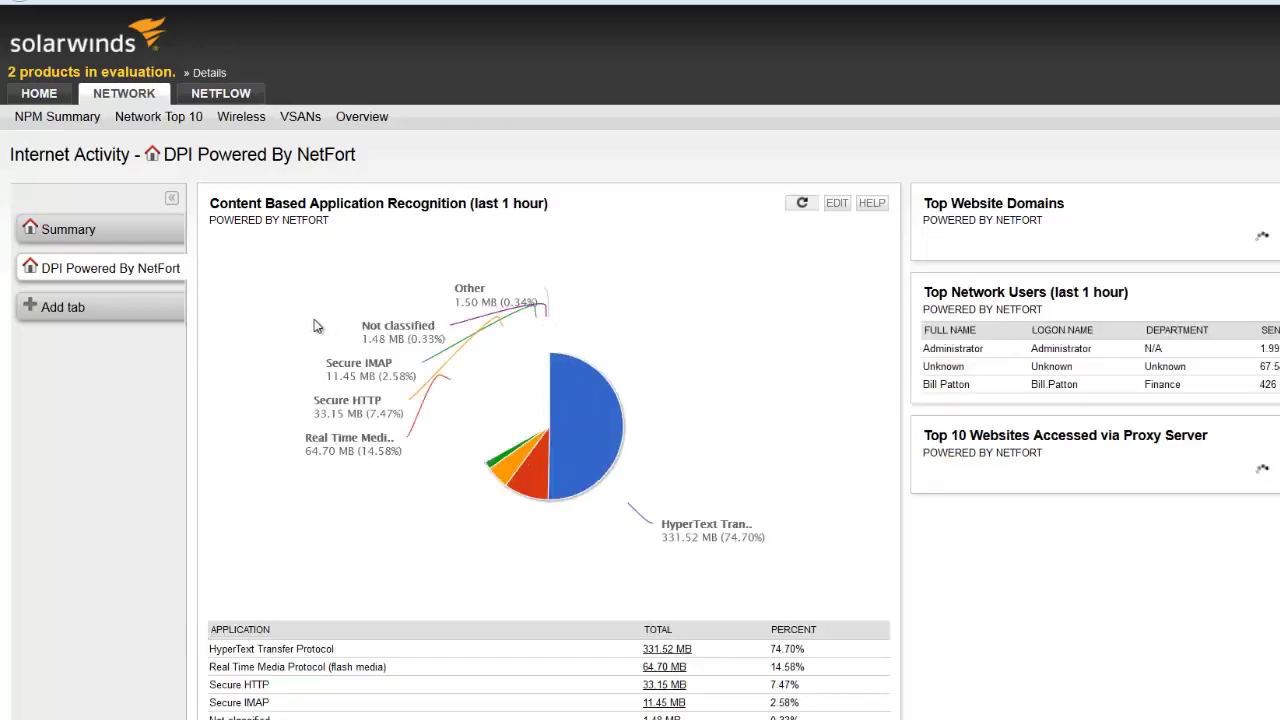
scroll(314, 326, "down", 3)
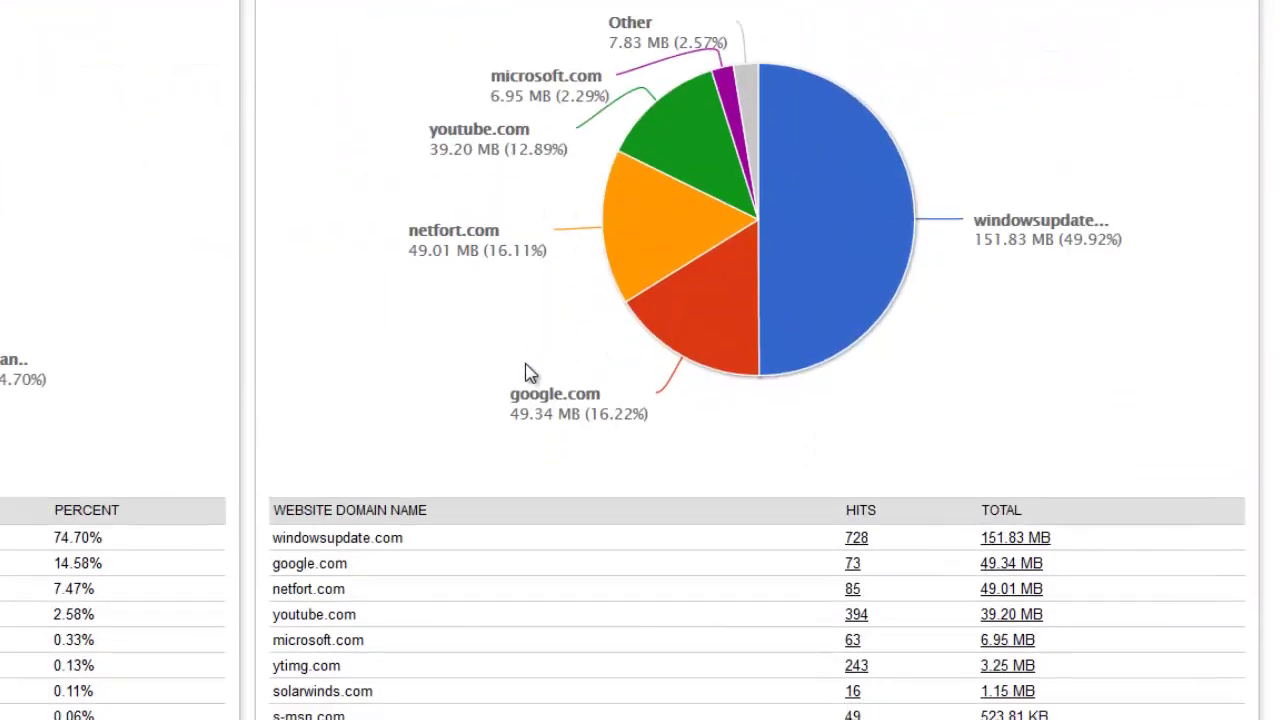
scroll(530, 373, "down", 2)
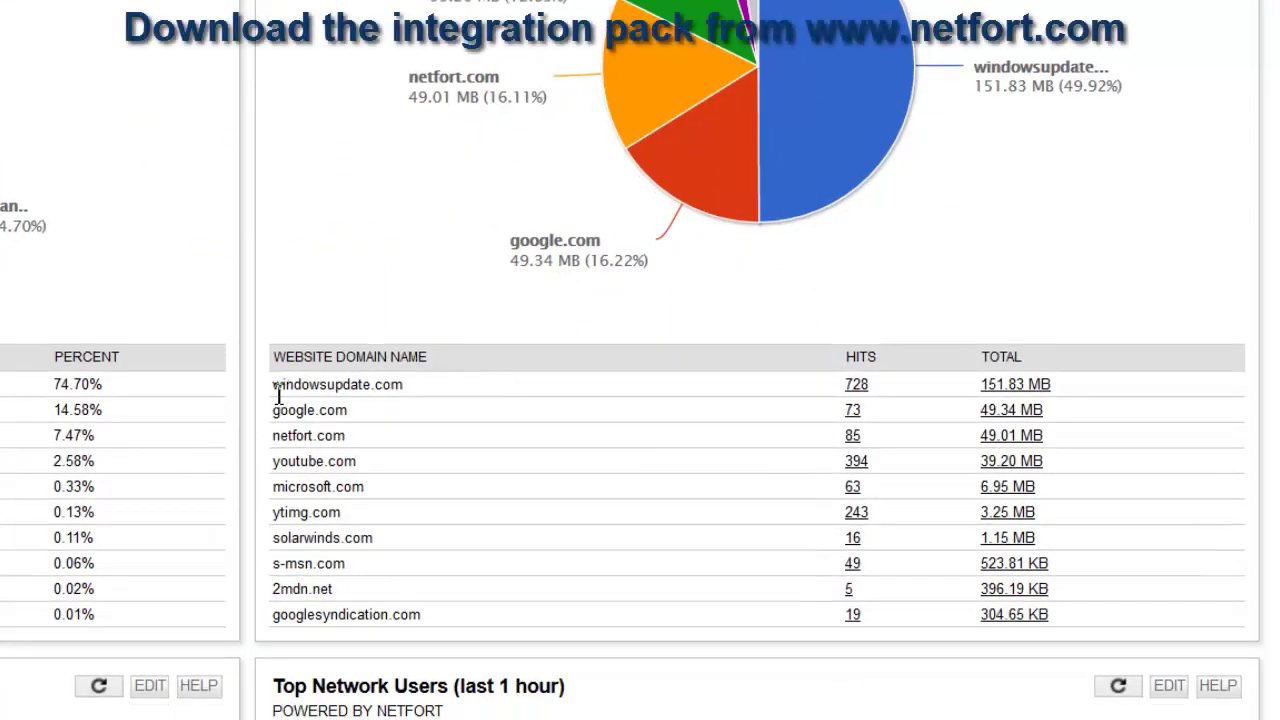
left_click_drag(278, 388, 402, 397)
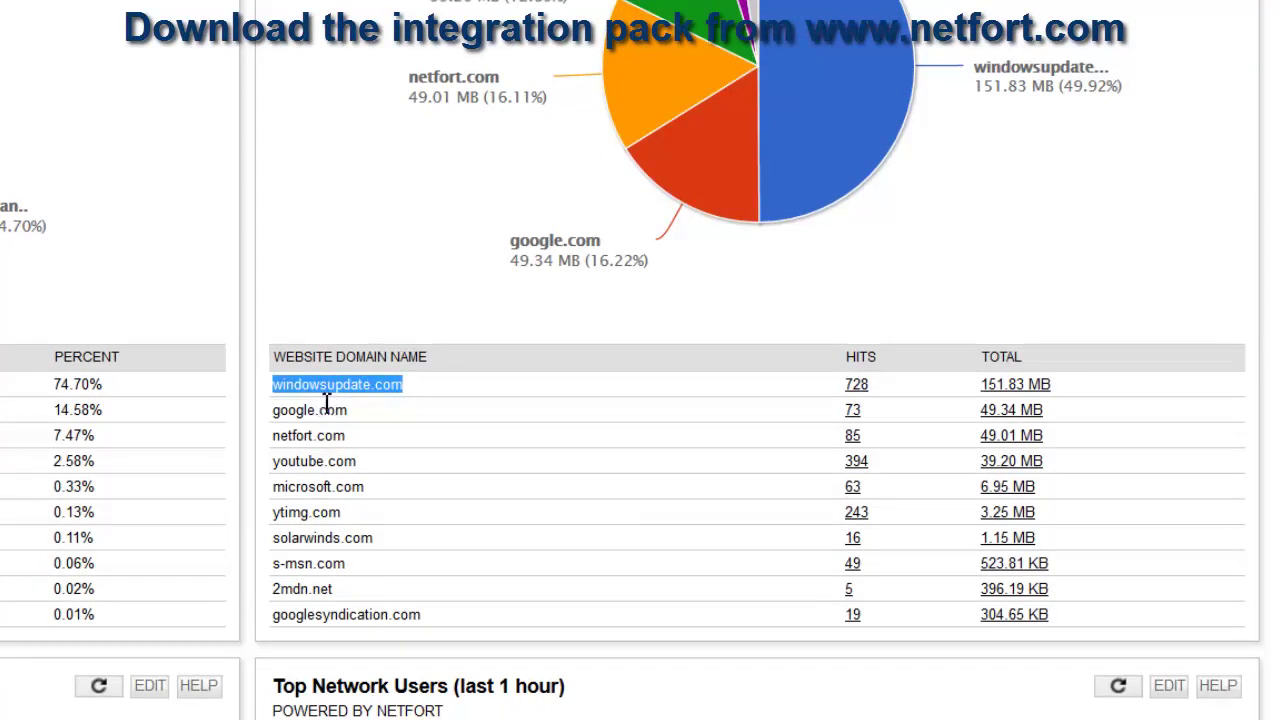
left_click(349, 420)
left_click_drag(297, 436, 326, 487)
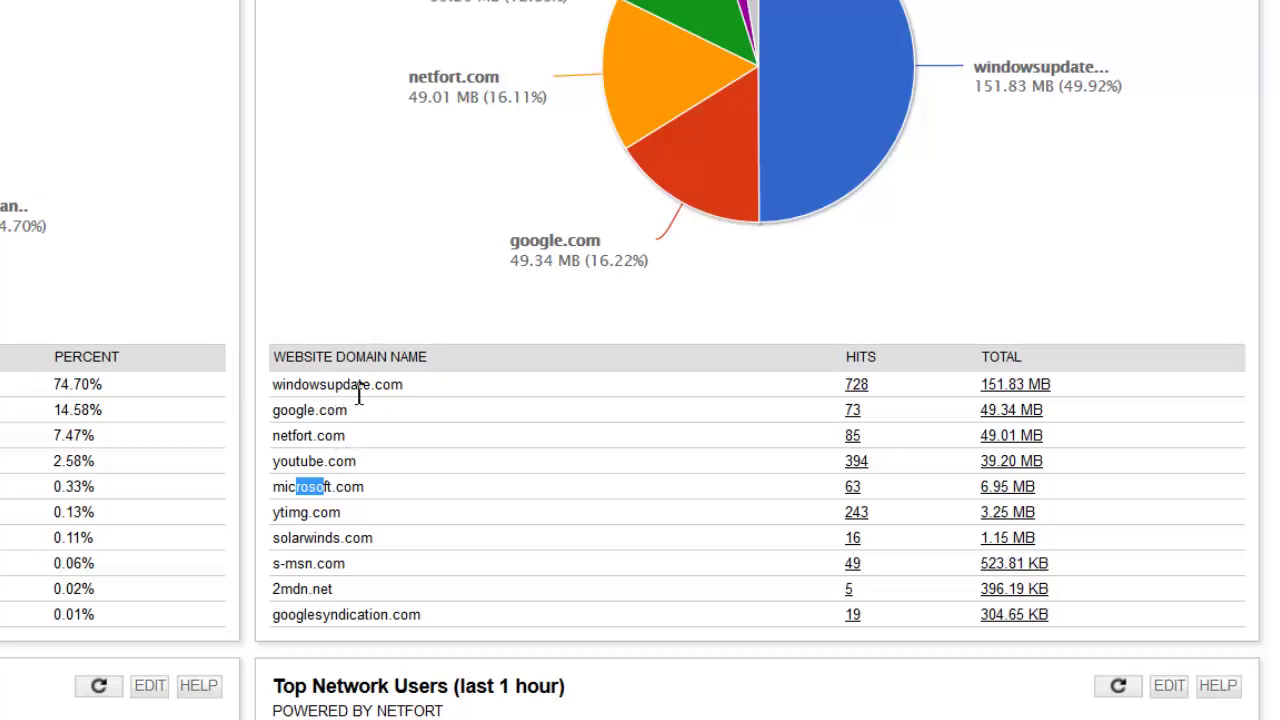
Step: Drill windowsupdate.com's 728 hits to client 10.2.2.100, then to download.windowsupdate.com's requested URIs
left_click(864, 386)
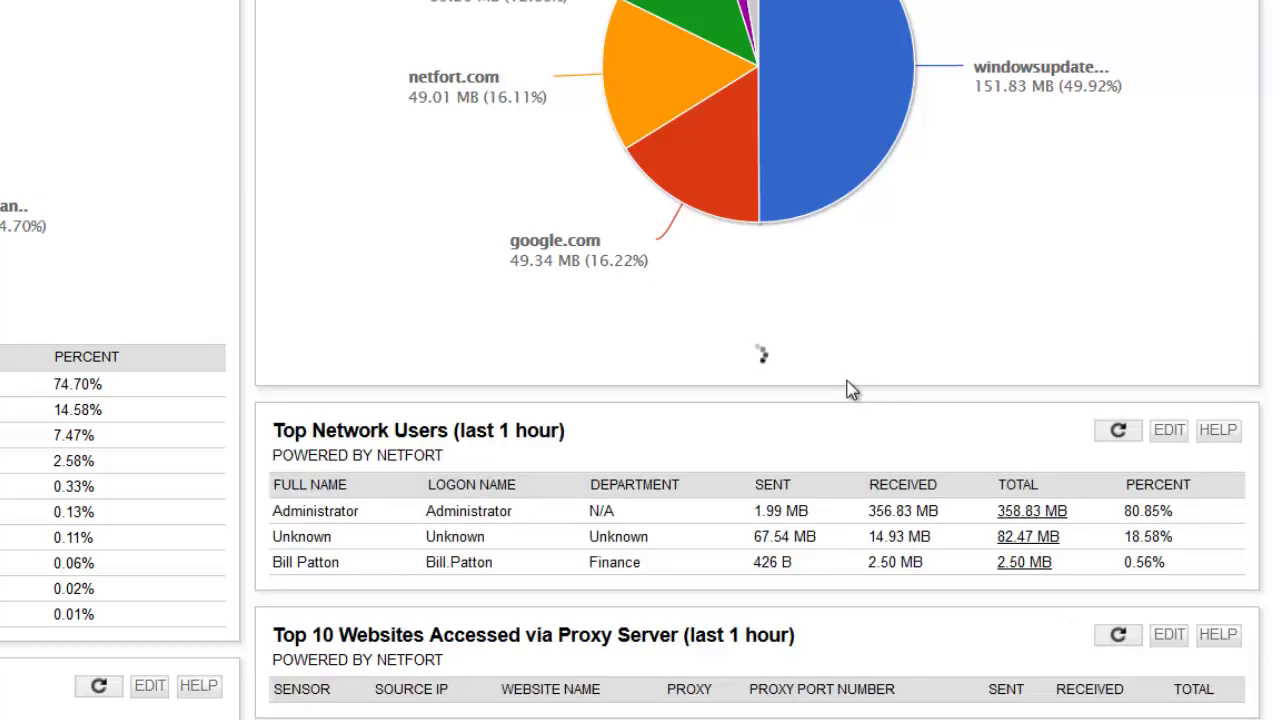
left_click_drag(384, 386, 454, 380)
left_click(390, 428)
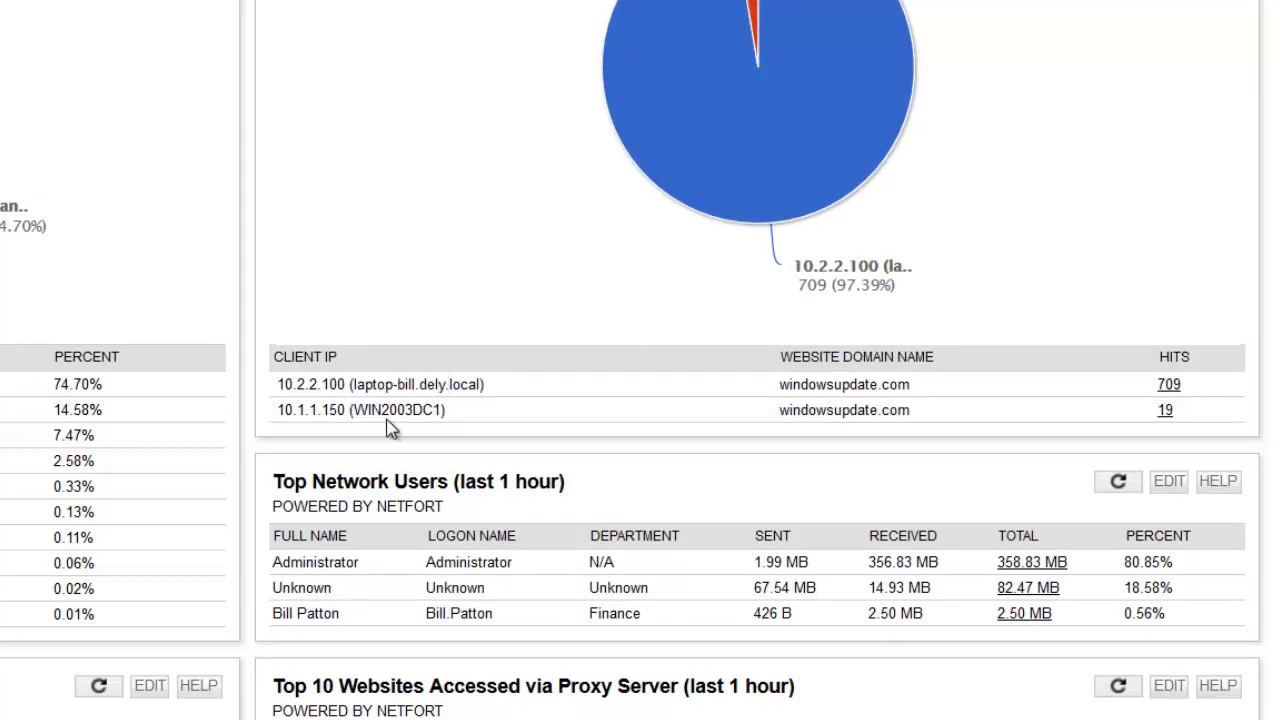
left_click(1170, 386)
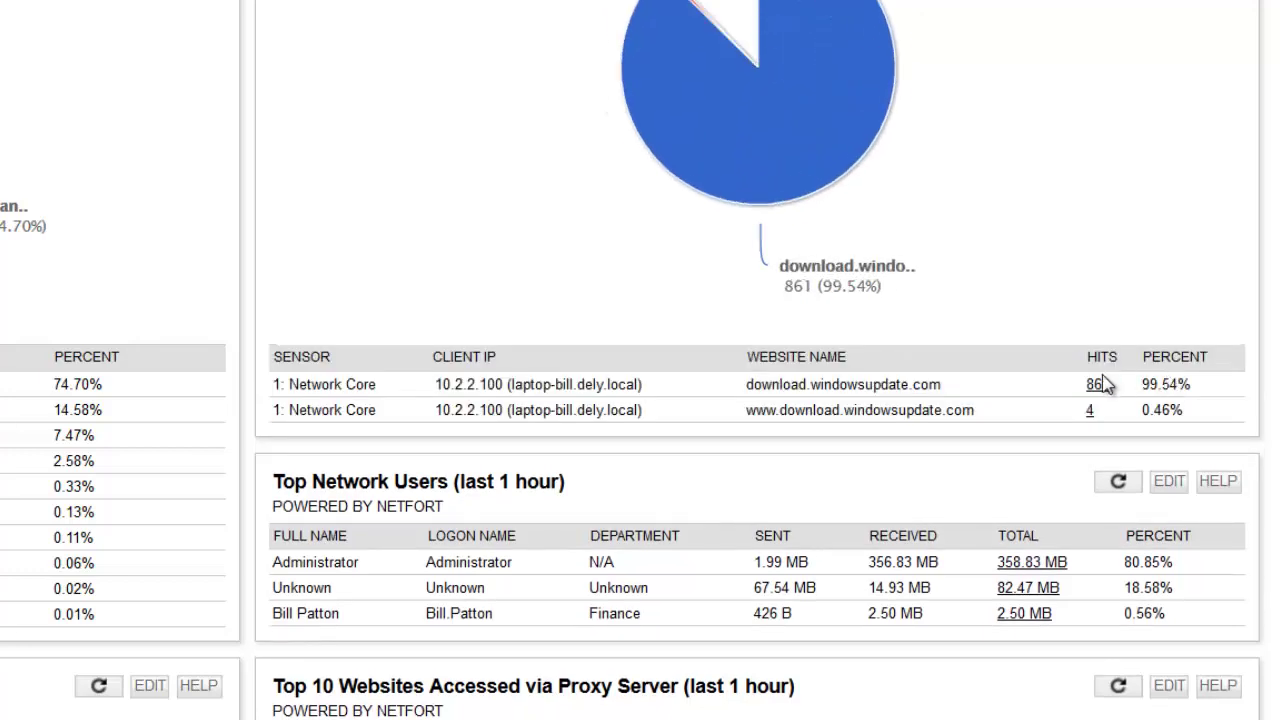
left_click(1100, 389)
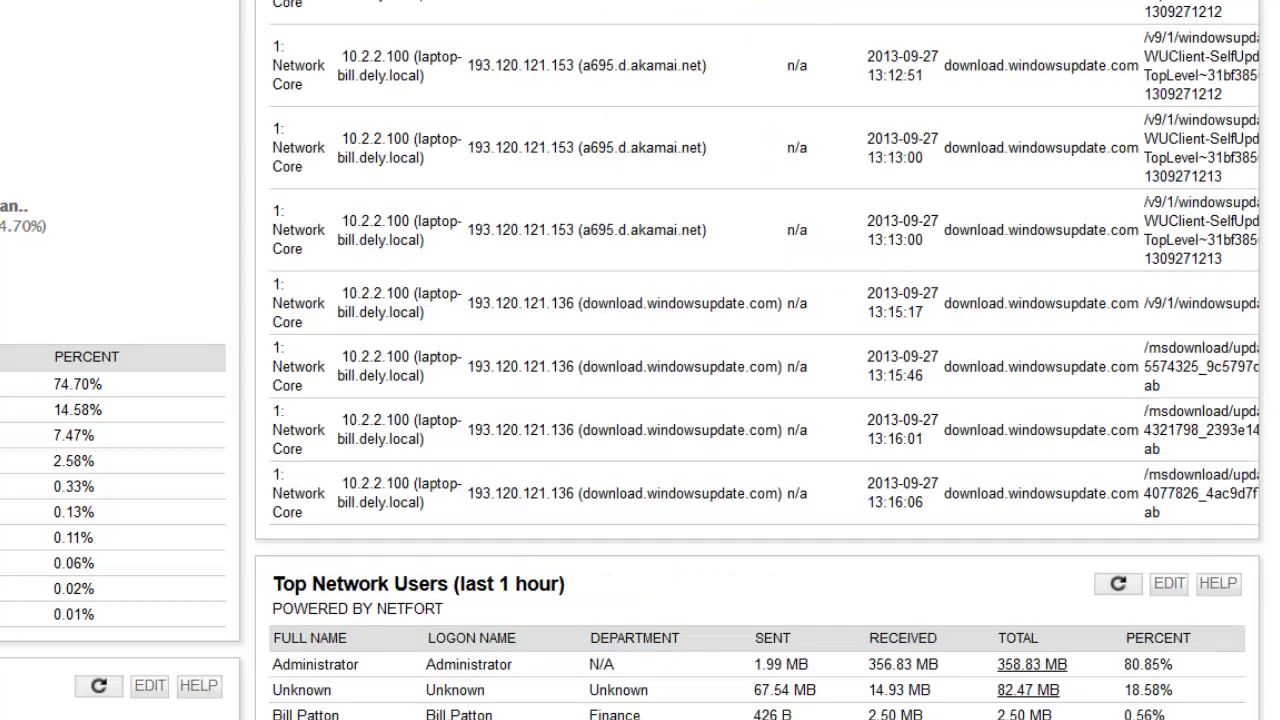
scroll(1148, 175, "up", 2)
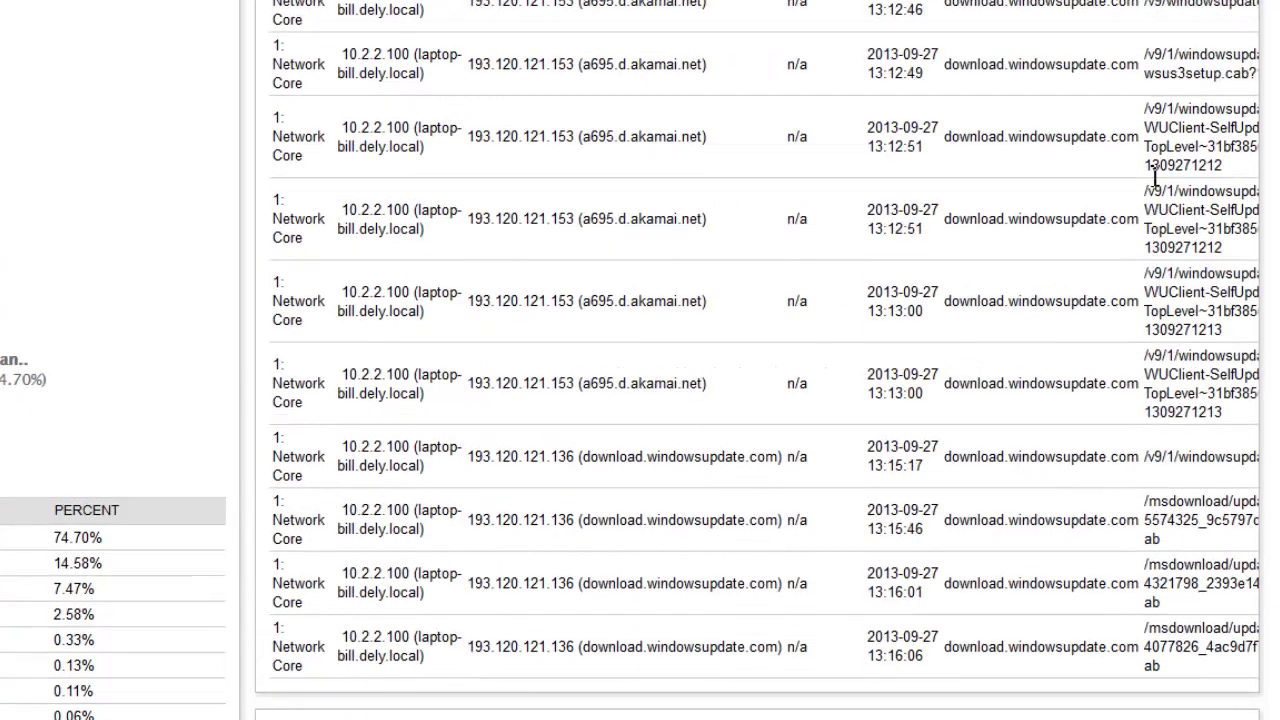
left_click_drag(1178, 118, 1180, 140)
left_click_drag(1162, 190, 1199, 216)
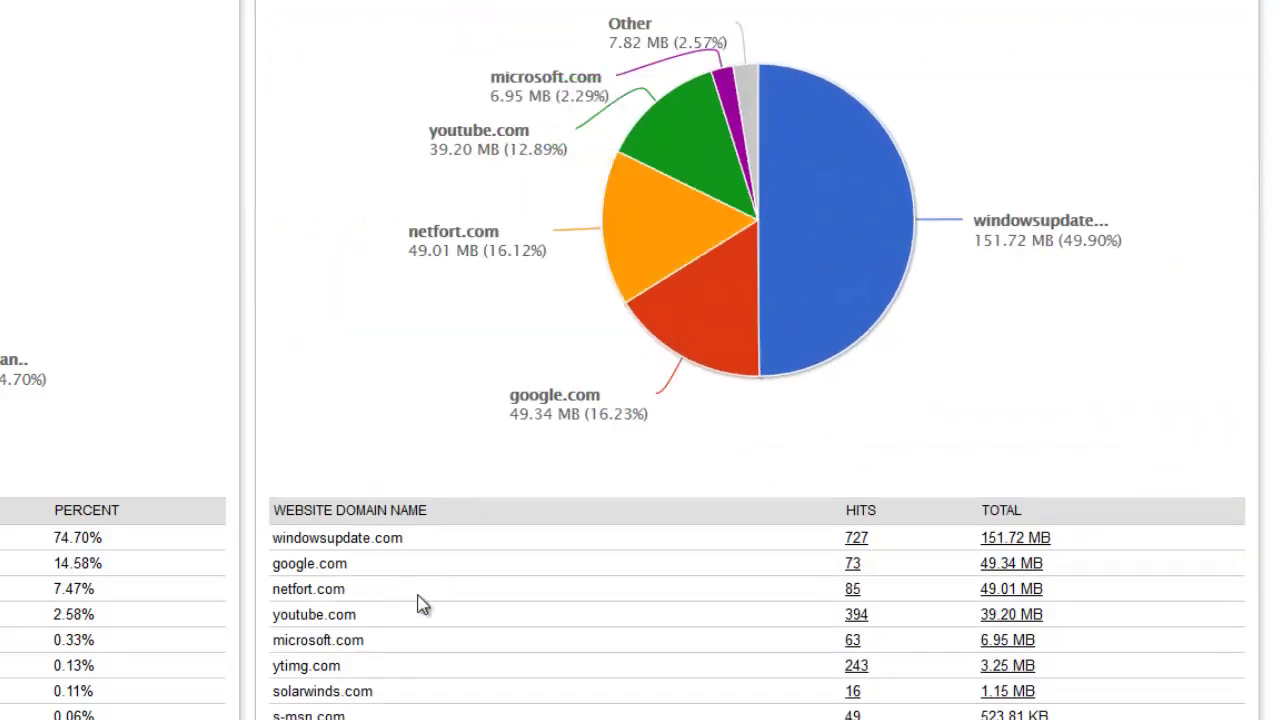
Step: Drill netfort.com's 85 hits down by website, then list the 2 cdn.netfort.com accesses
left_click(852, 592)
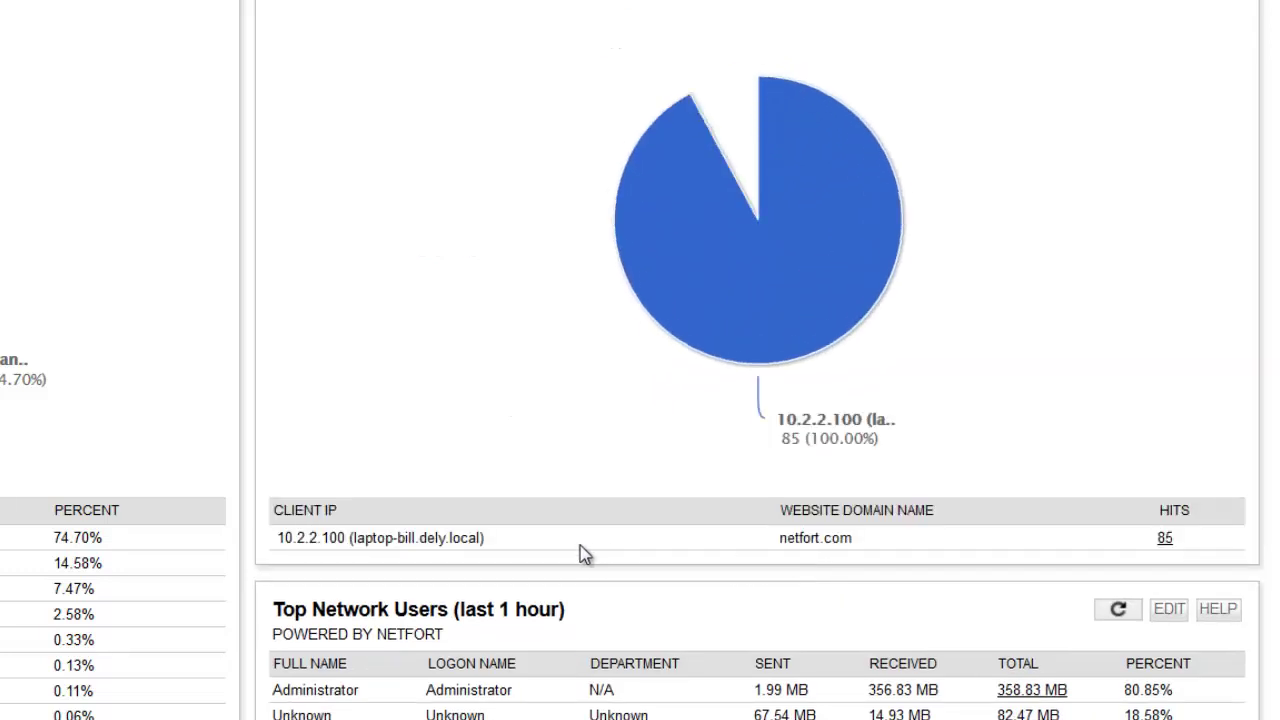
left_click(1166, 540)
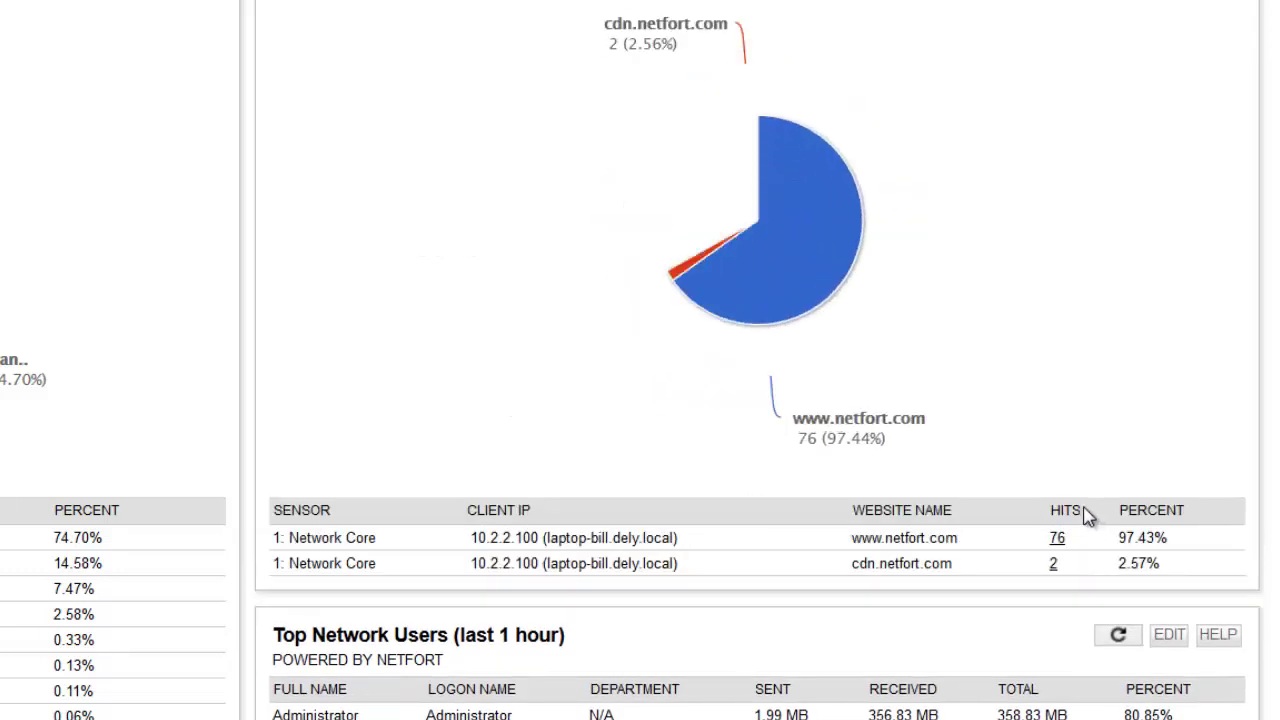
left_click_drag(853, 566, 966, 578)
left_click(1055, 566)
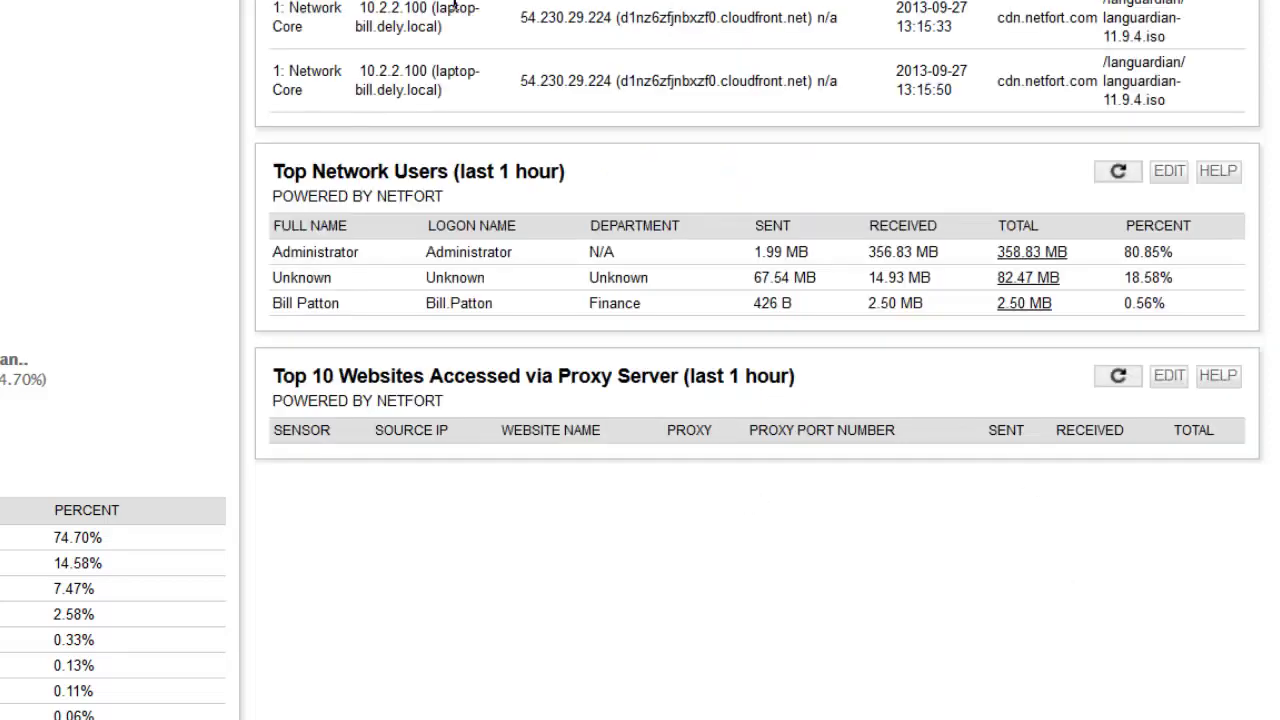
Step: Highlight the access's source IP, destination IP, website name, languardian ISO URI and the Finance user's name
scroll(338, 46, "up", 2)
scroll(300, 150, "up", 2)
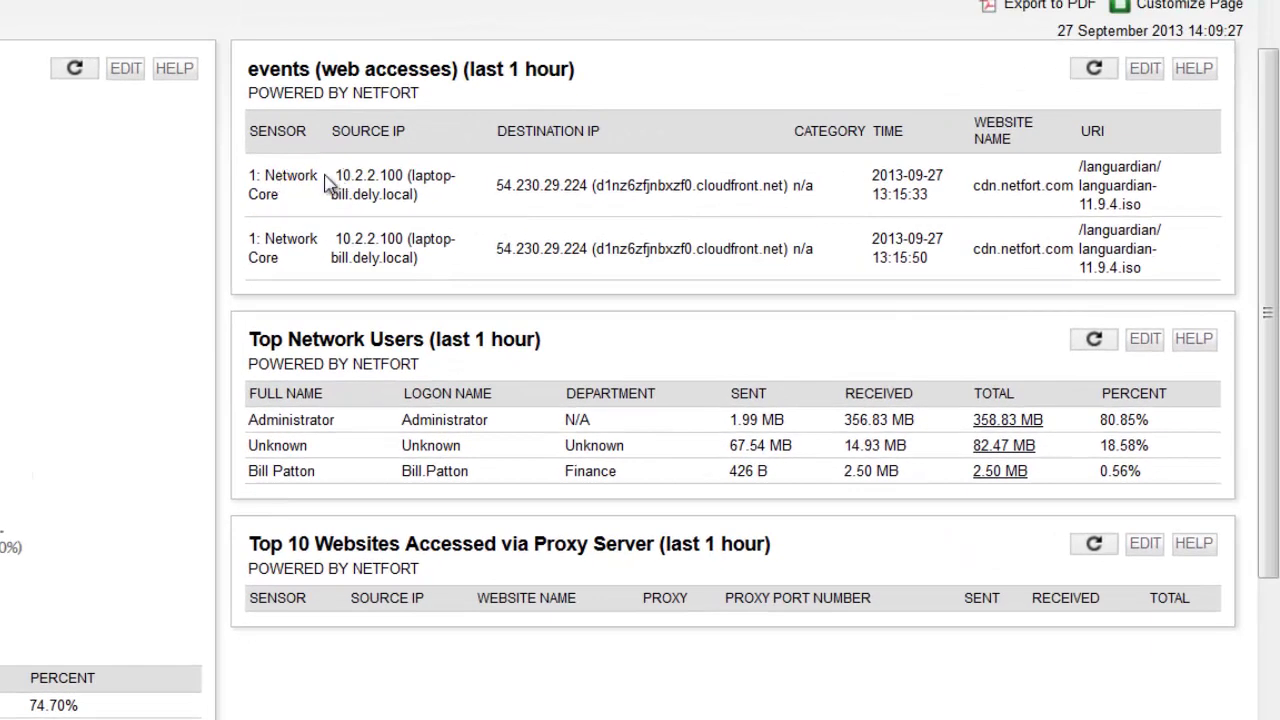
left_click_drag(343, 176, 383, 197)
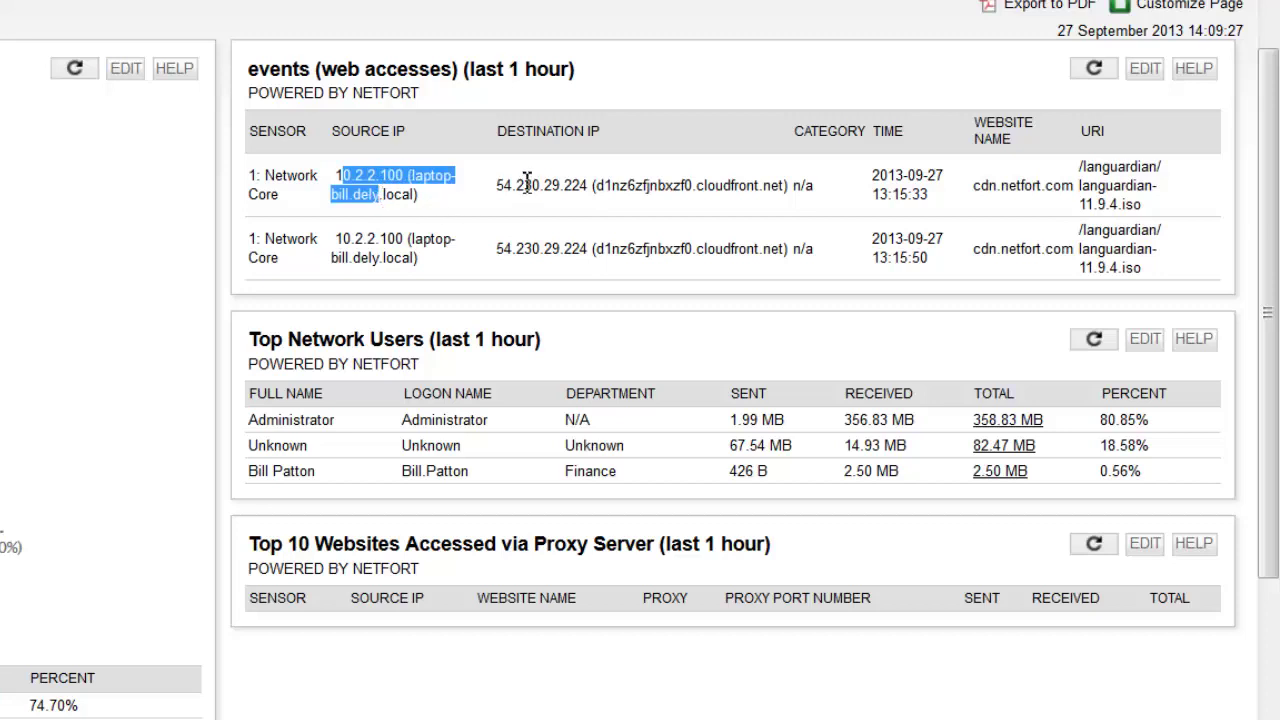
left_click_drag(514, 186, 597, 190)
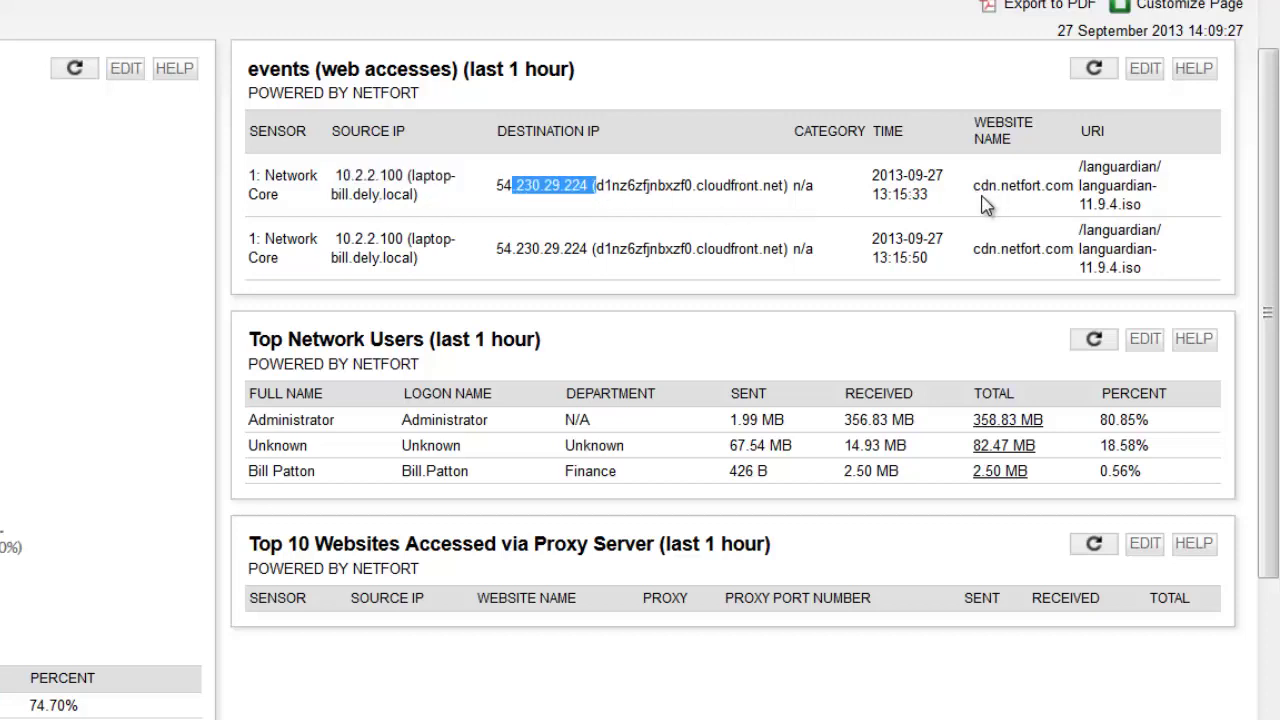
left_click_drag(981, 192, 1047, 208)
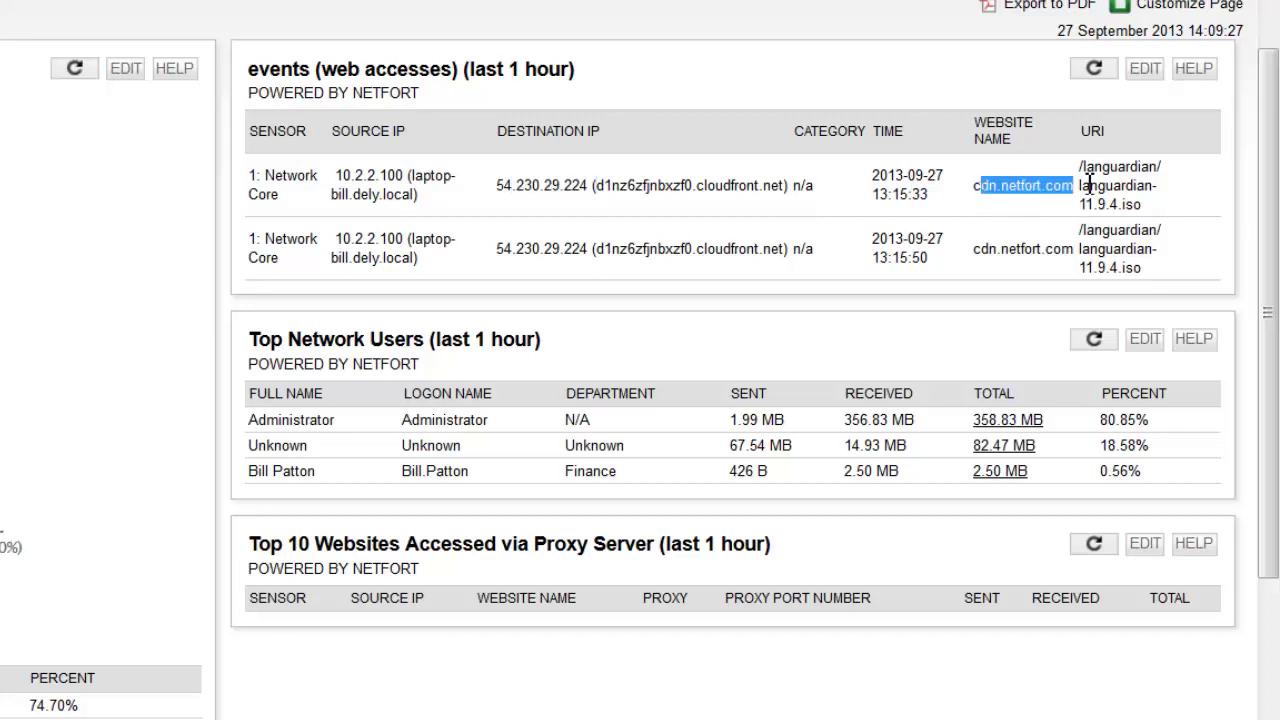
left_click_drag(1080, 164, 1130, 192)
left_click(1157, 217)
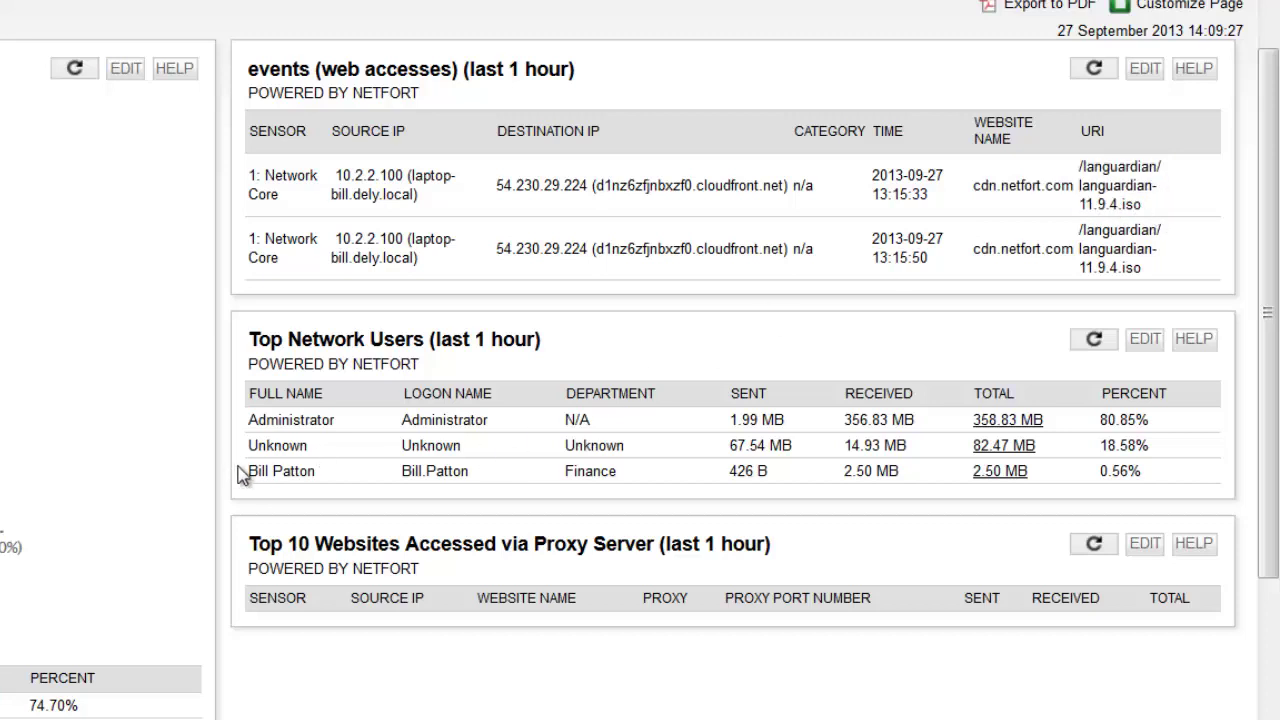
left_click_drag(247, 471, 319, 482)
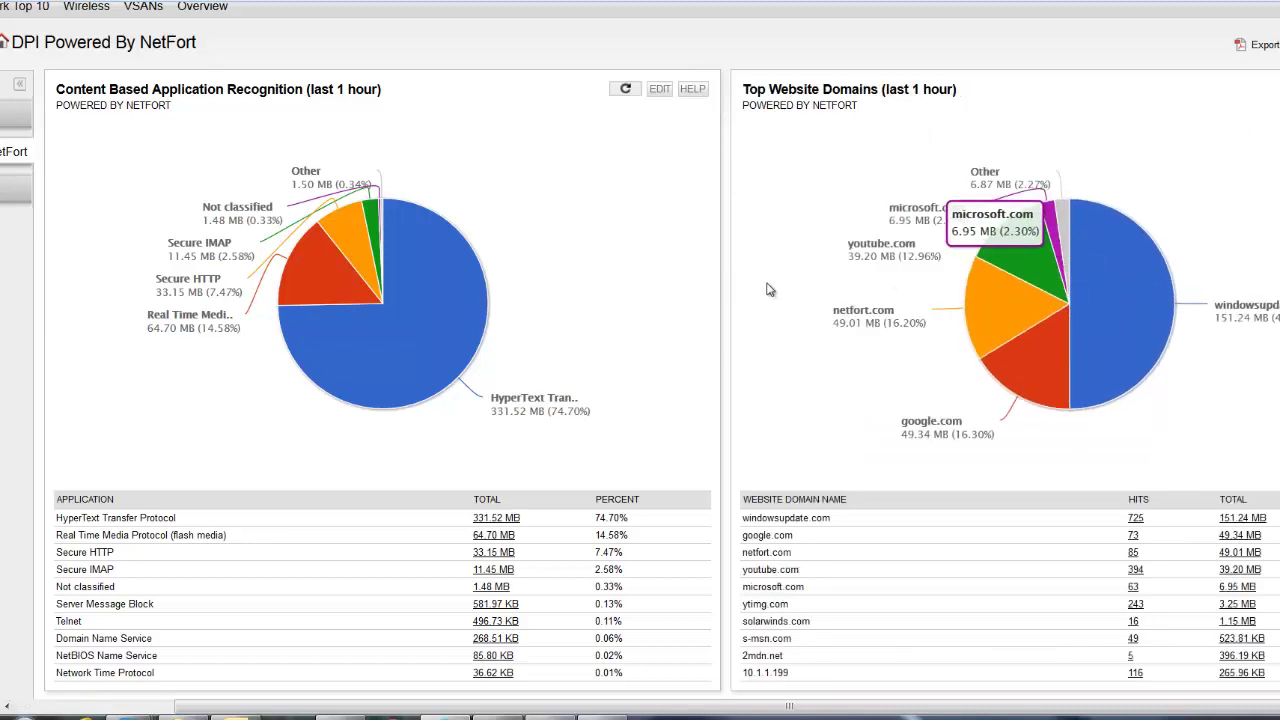
Step: Scroll back to the top and return to the Internet Activity Summary view
scroll(609, 514, "up", 2)
scroll(609, 514, "up", 1)
scroll(521, 697, "left", 3)
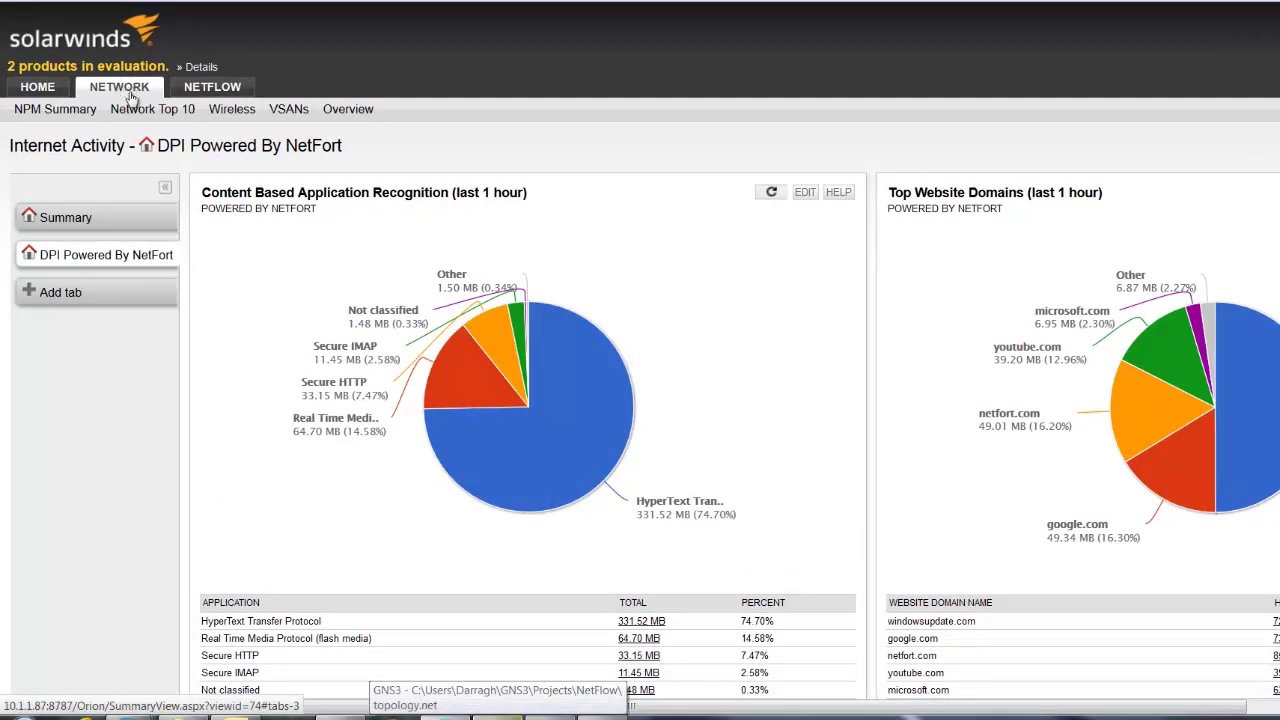
left_click(92, 217)
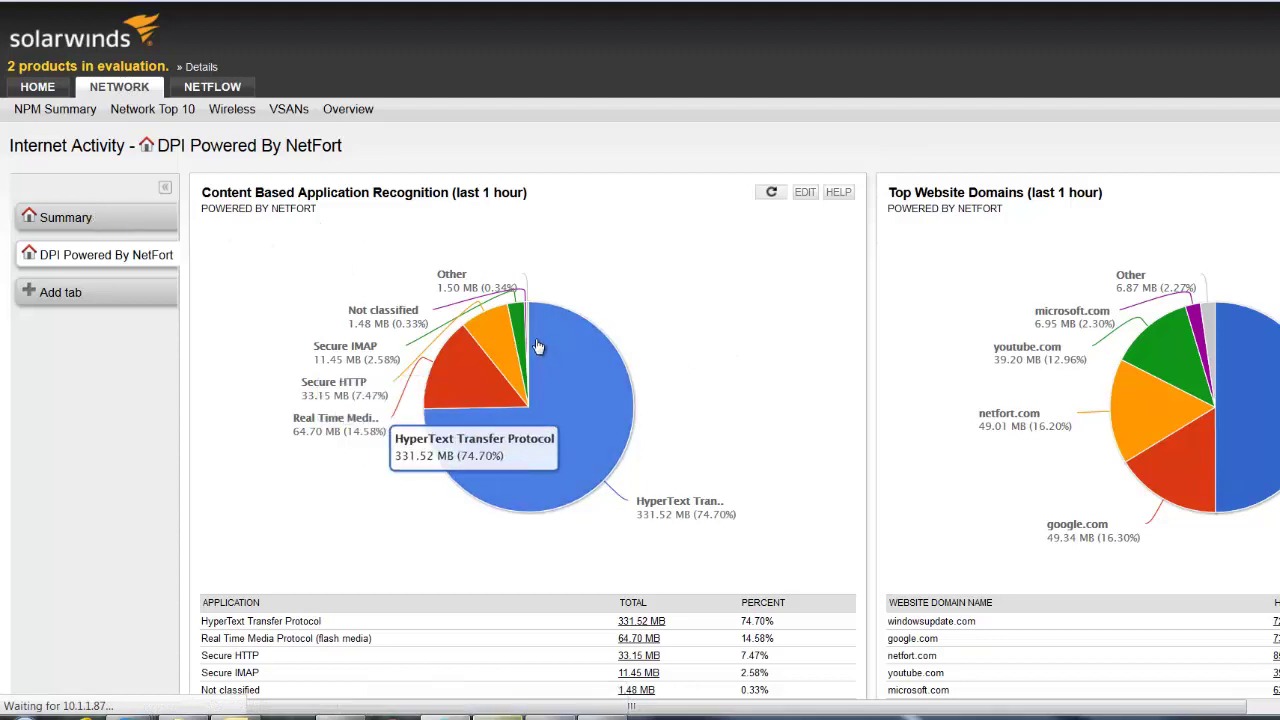